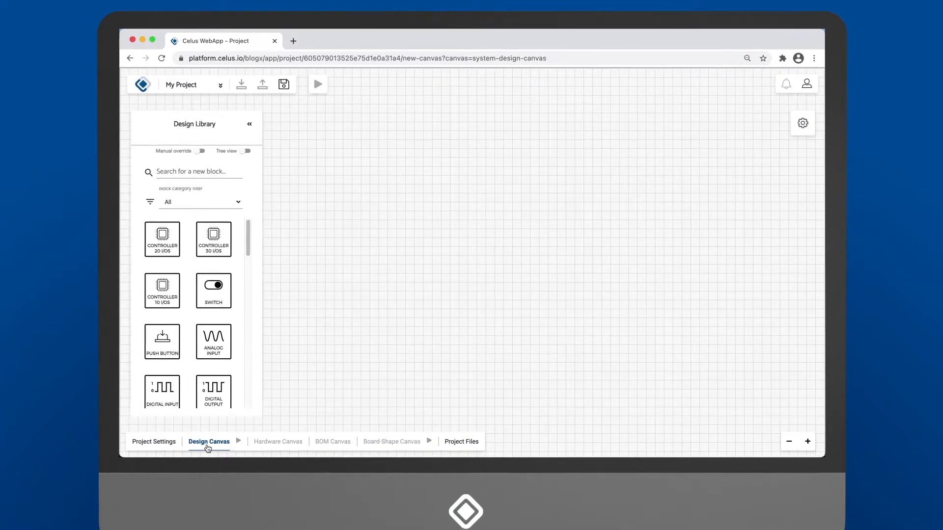
Review the canvas settings, such as supply voltage, connector type and temperature range, and collapse them again
{"action": "left_click", "coordinate": [803, 126]}
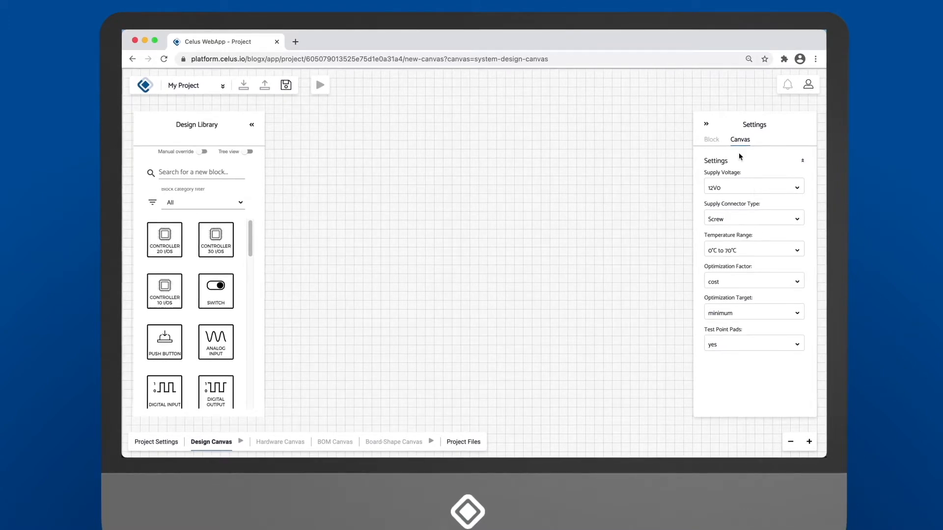
{"action": "left_click", "coordinate": [707, 125]}
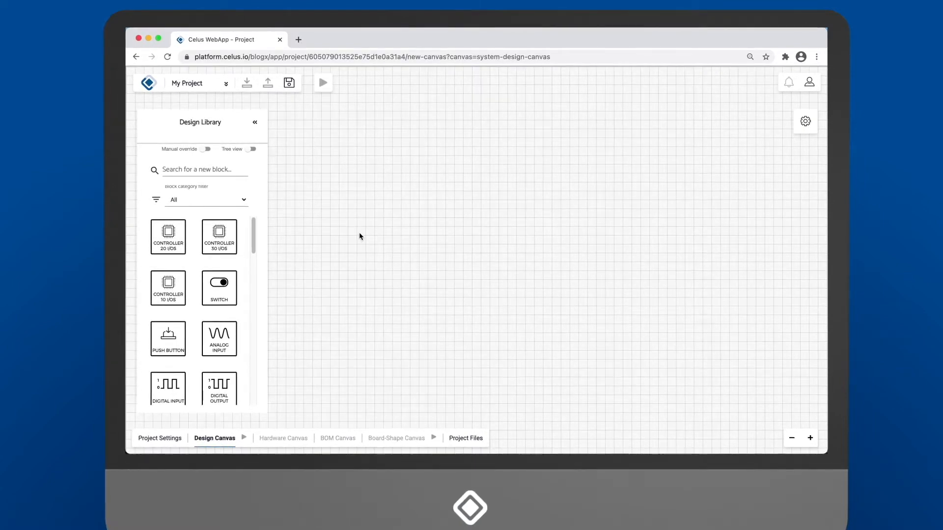
Search the design library for the Temperature Sensor block
{"action": "left_click_drag", "start_coordinate": [254, 237], "coordinate": [249, 278]}
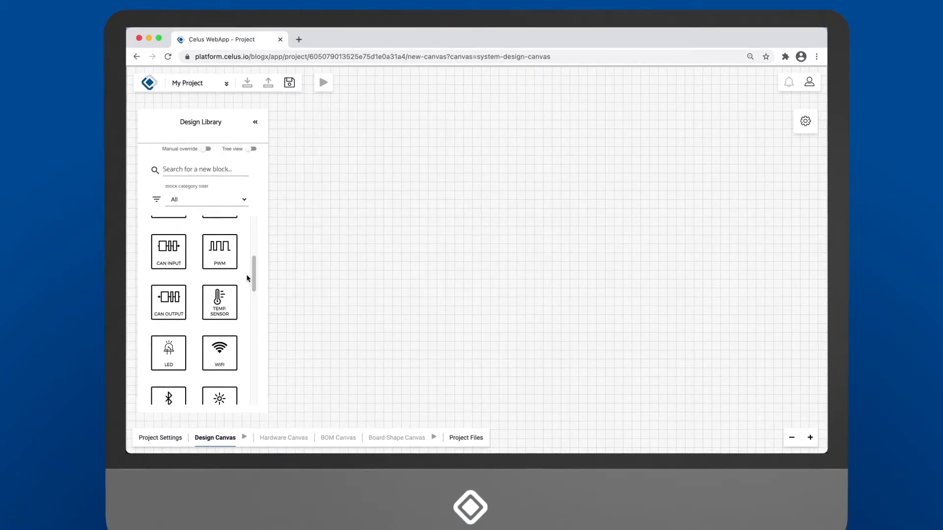
{"action": "left_click", "coordinate": [194, 167]}
{"action": "type", "text": "Tem"}
{"action": "key", "text": "Down"}
{"action": "key", "text": "Return"}
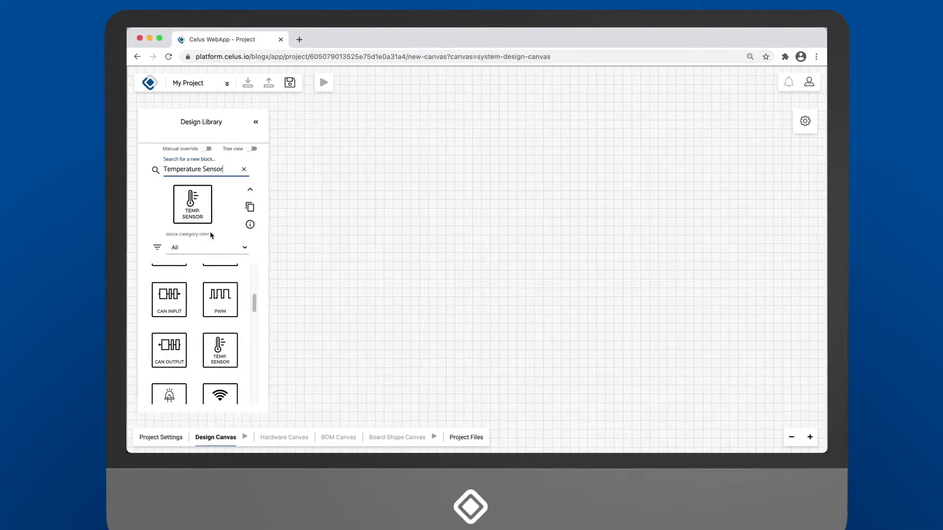
Filter the library blocks to the Input category and place a temperature sensor block on the empty canvas
{"action": "left_click", "coordinate": [225, 247]}
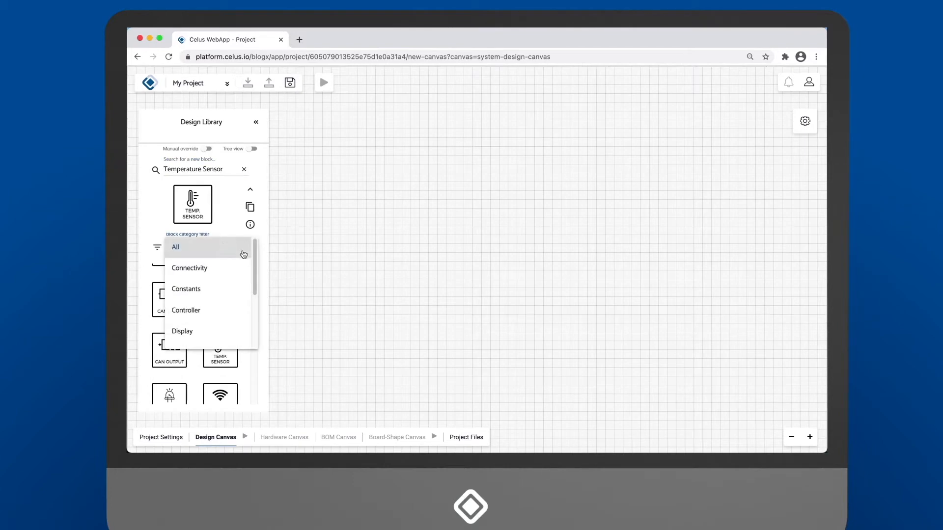
{"action": "left_click_drag", "start_coordinate": [254, 272], "coordinate": [252, 294]}
{"action": "left_click", "coordinate": [213, 303]}
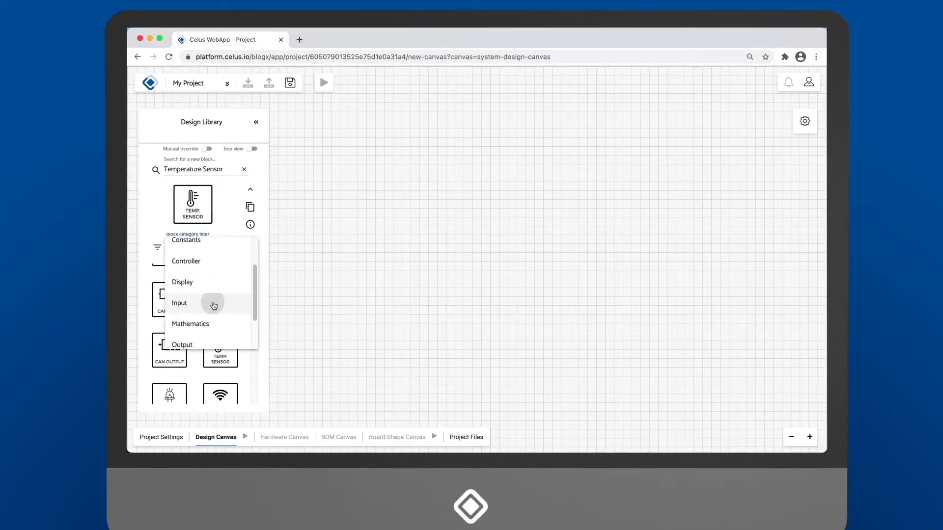
{"action": "scroll", "coordinate": [261, 322], "scroll_direction": "up", "scroll_amount": 3}
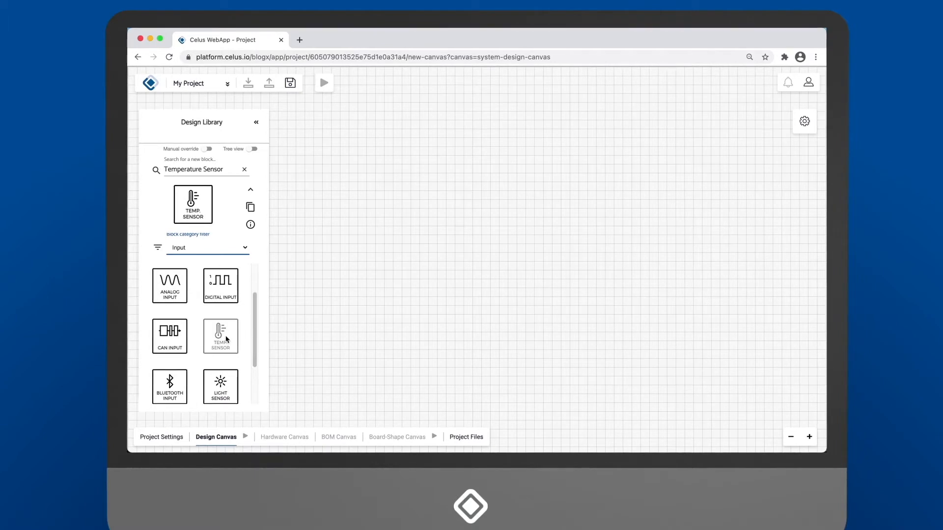
{"action": "left_click_drag", "start_coordinate": [226, 338], "coordinate": [356, 274]}
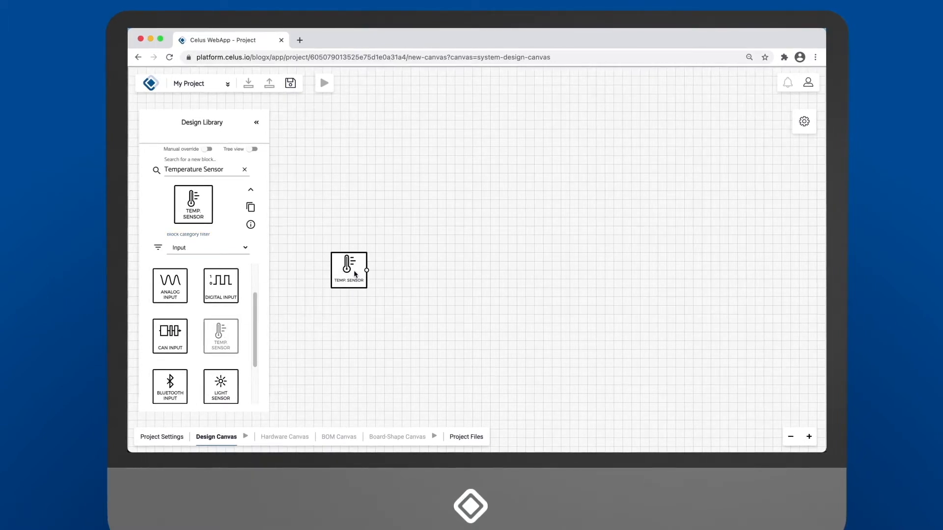
Review the placed temperature sensor's block settings, then close them and deselect the block
{"action": "left_click", "coordinate": [349, 270]}
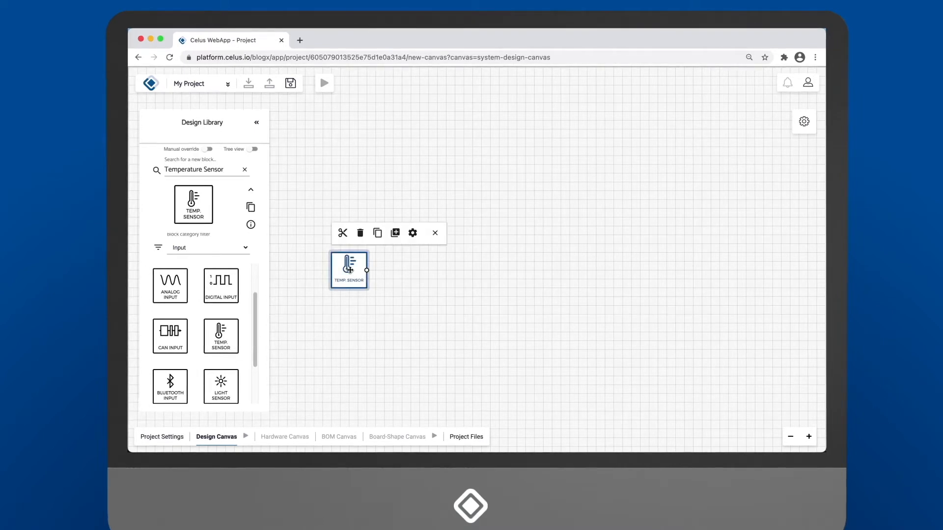
{"action": "left_click", "coordinate": [412, 234]}
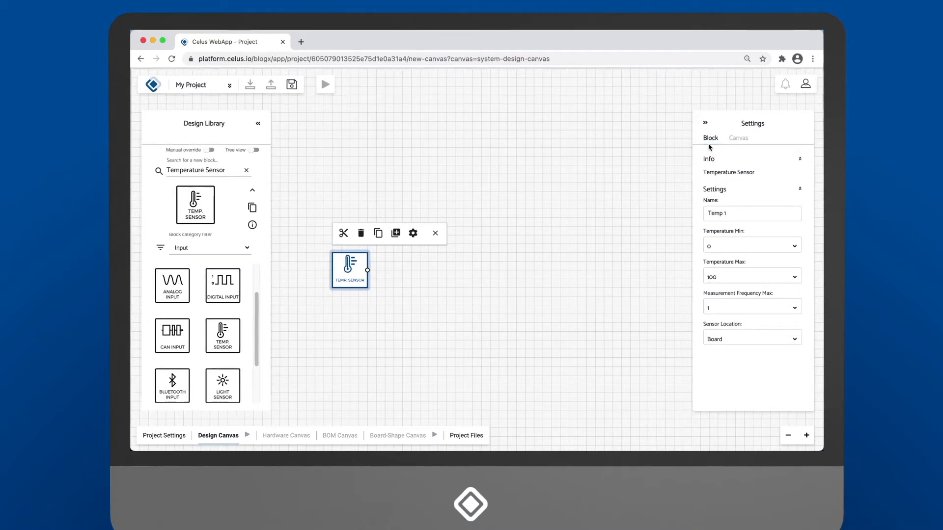
{"action": "left_click", "coordinate": [706, 123]}
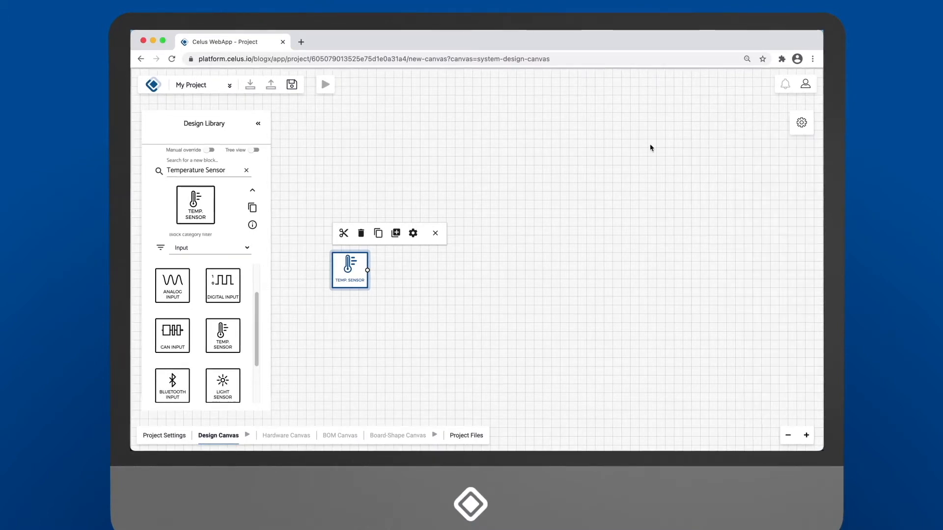
{"action": "left_click", "coordinate": [543, 191]}
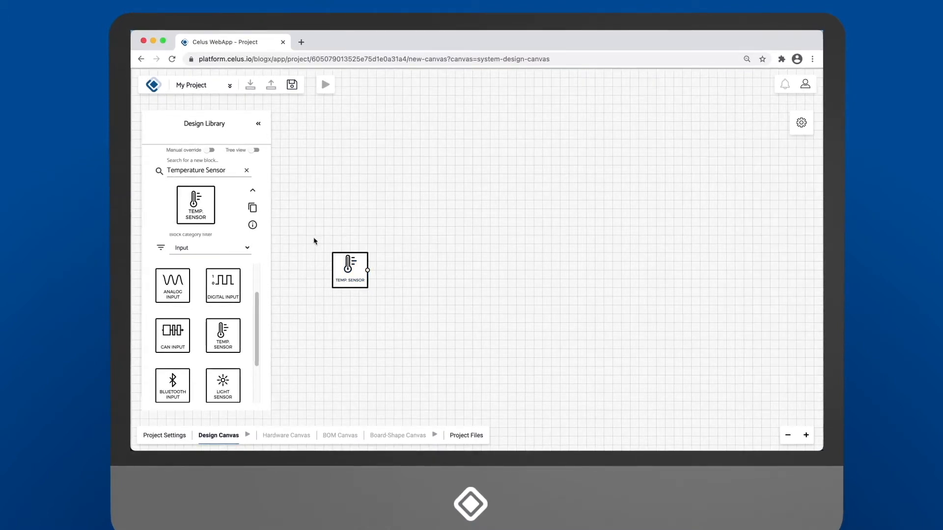
Place two analog input blocks in a column above the temperature sensor
{"action": "scroll", "coordinate": [260, 297], "scroll_direction": "up", "scroll_amount": 1}
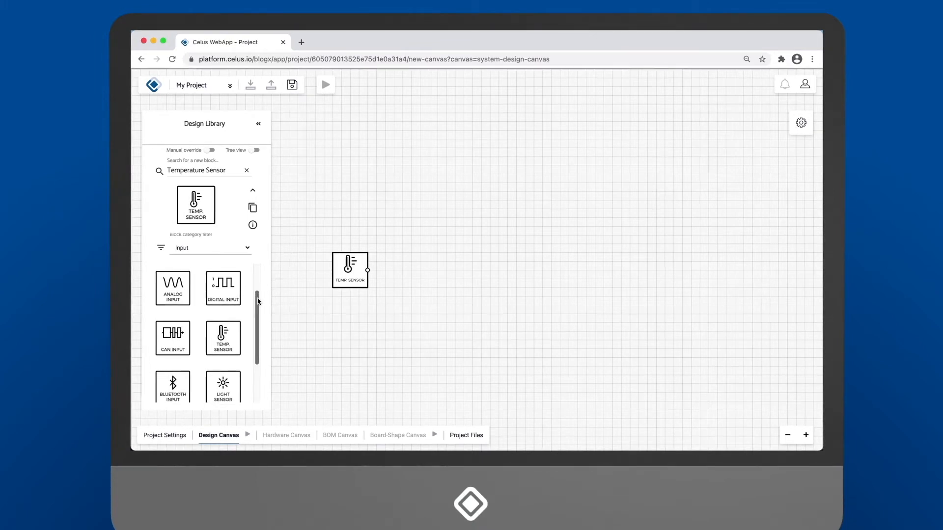
{"action": "left_click_drag", "start_coordinate": [172, 302], "coordinate": [352, 128]}
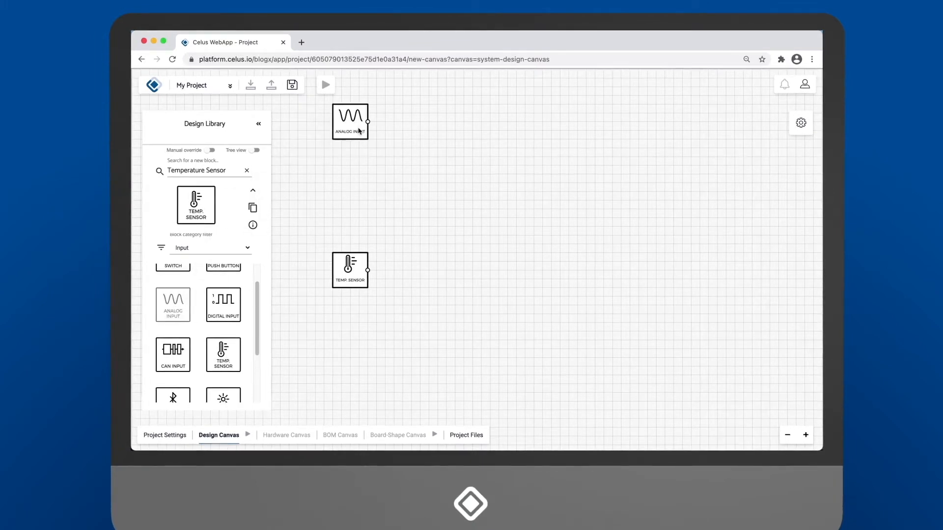
{"action": "left_click_drag", "start_coordinate": [173, 303], "coordinate": [358, 172]}
Add a second temperature sensor below the first one and a switch block beneath it
{"action": "scroll", "coordinate": [248, 337], "scroll_direction": "down", "scroll_amount": 1}
{"action": "left_click_drag", "start_coordinate": [235, 331], "coordinate": [359, 328]}
{"action": "scroll", "coordinate": [256, 344], "scroll_direction": "down", "scroll_amount": 2}
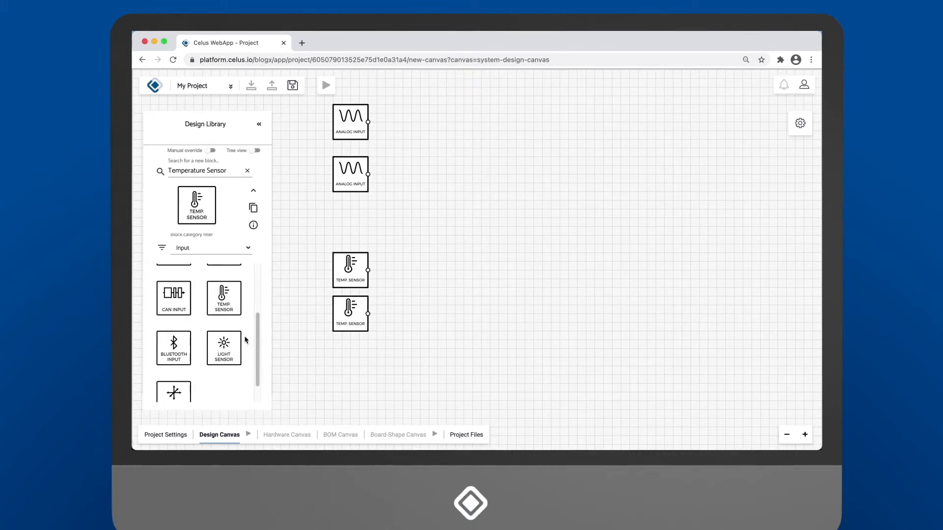
{"action": "scroll", "coordinate": [255, 344], "scroll_direction": "up", "scroll_amount": 2}
{"action": "left_click_drag", "start_coordinate": [176, 264], "coordinate": [352, 372]}
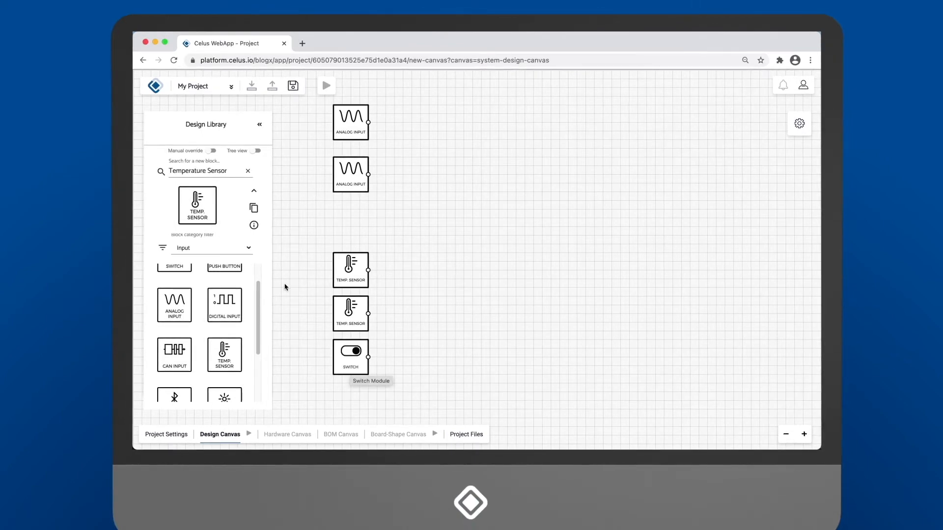
Filter the library to the Display category and place two LED blocks in a column opposite the input blocks
{"action": "left_click", "coordinate": [245, 249]}
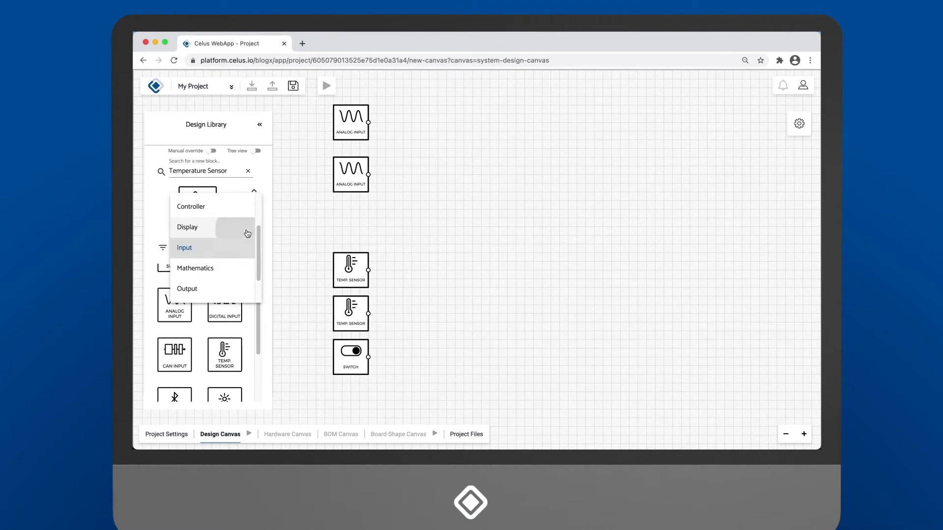
{"action": "left_click", "coordinate": [249, 230]}
{"action": "left_click_drag", "start_coordinate": [175, 284], "coordinate": [641, 101]}
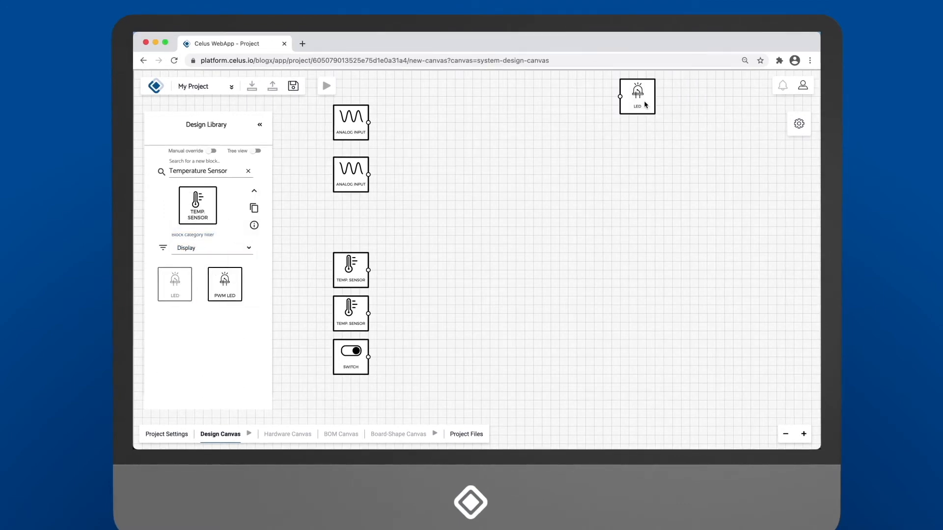
{"action": "left_click_drag", "start_coordinate": [175, 284], "coordinate": [637, 140]}
Filter the library to the Output category and stack four digital output blocks and one PWM block below the LEDs
{"action": "left_click", "coordinate": [246, 254]}
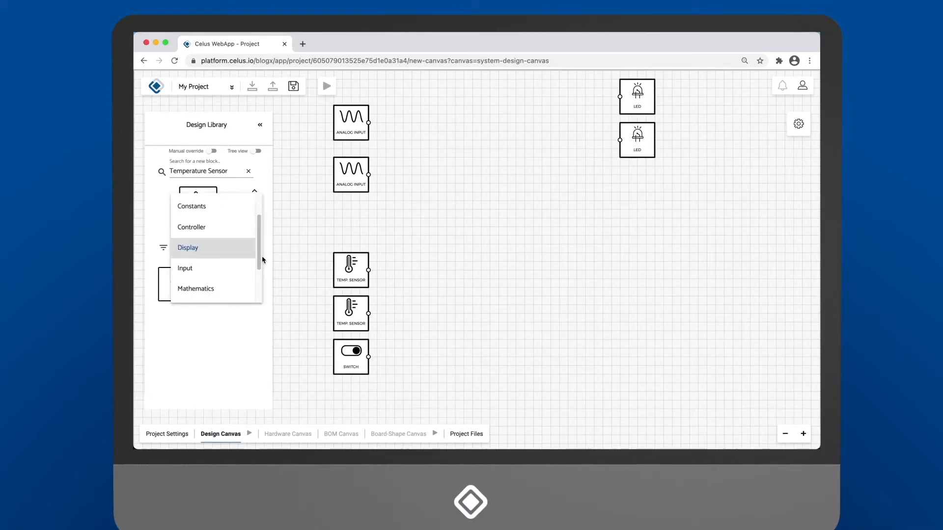
{"action": "scroll", "coordinate": [235, 278], "scroll_direction": "down", "scroll_amount": 3}
{"action": "left_click", "coordinate": [235, 278]}
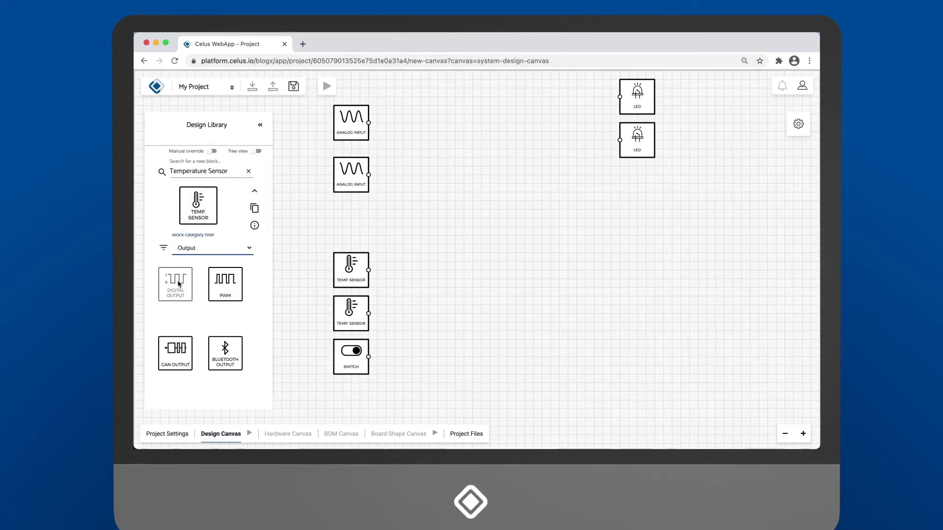
{"action": "left_click_drag", "start_coordinate": [176, 284], "coordinate": [637, 196]}
{"action": "left_click_drag", "start_coordinate": [170, 283], "coordinate": [632, 234]}
{"action": "left_click_drag", "start_coordinate": [170, 283], "coordinate": [633, 283]}
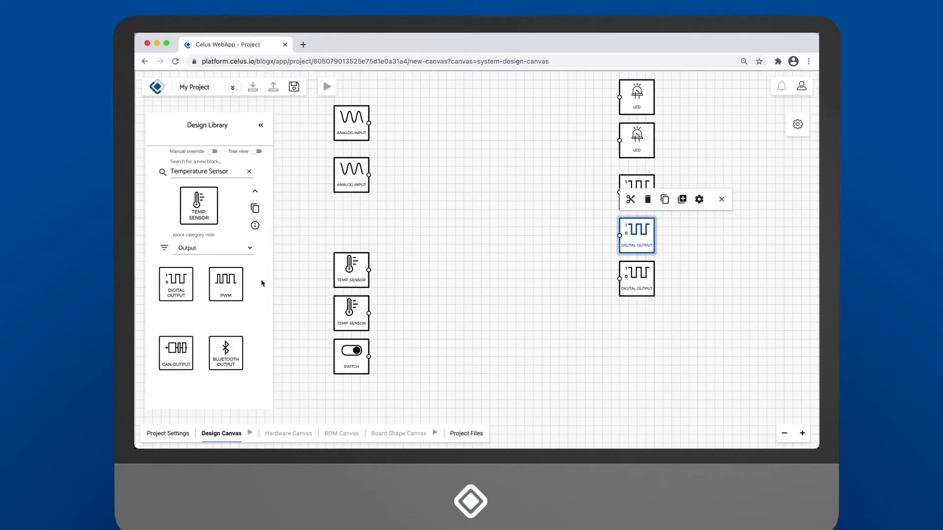
{"action": "left_click_drag", "start_coordinate": [172, 283], "coordinate": [633, 324]}
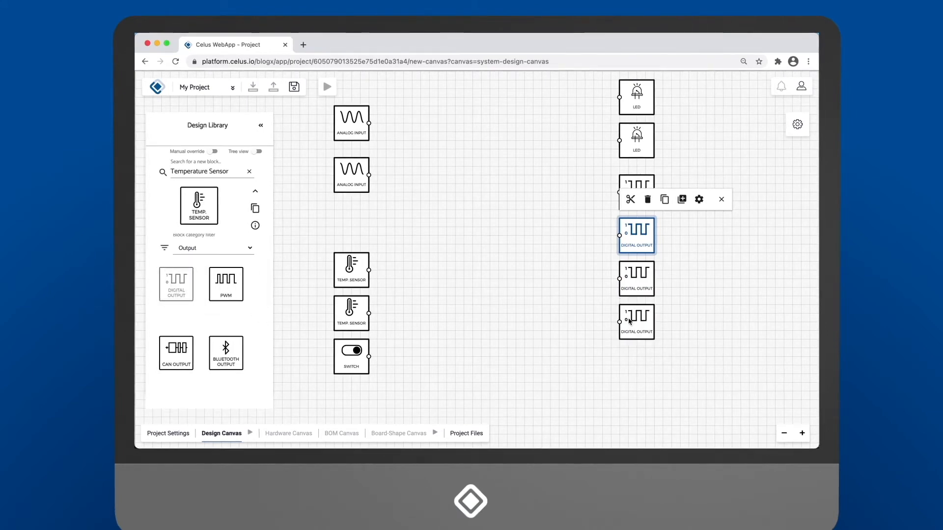
{"action": "left_click_drag", "start_coordinate": [234, 295], "coordinate": [625, 372]}
{"action": "left_click", "coordinate": [600, 366]}
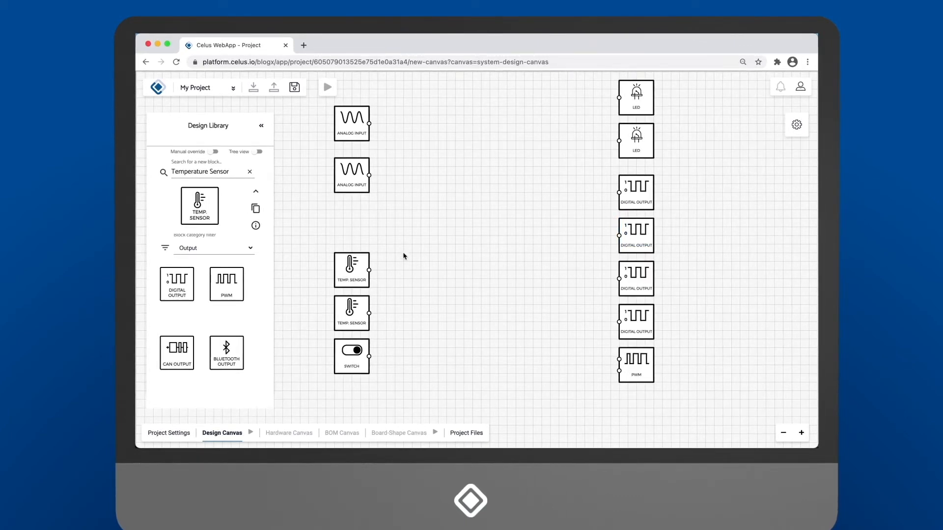
Filter the library to the Controller category and place a Controller 20 I/Os block between the input and output columns
{"action": "left_click", "coordinate": [245, 254]}
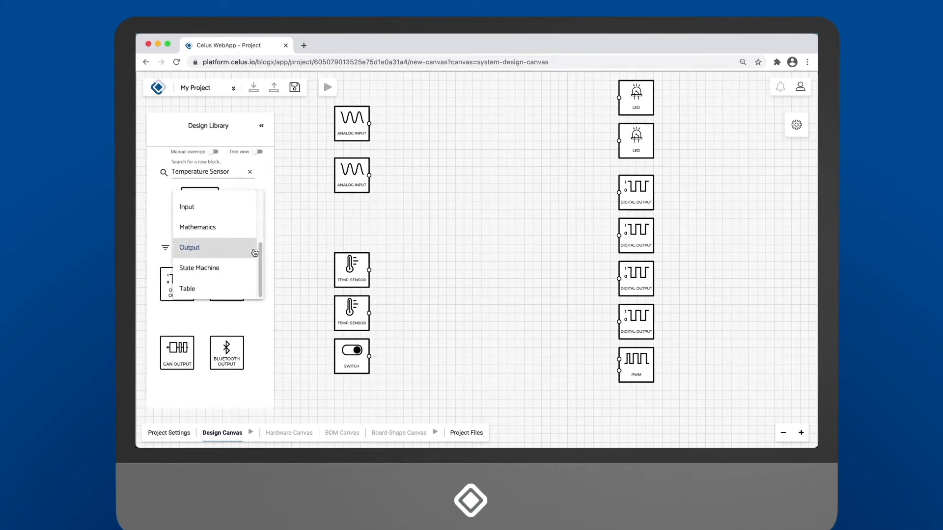
{"action": "scroll", "coordinate": [256, 253], "scroll_direction": "up", "scroll_amount": 2}
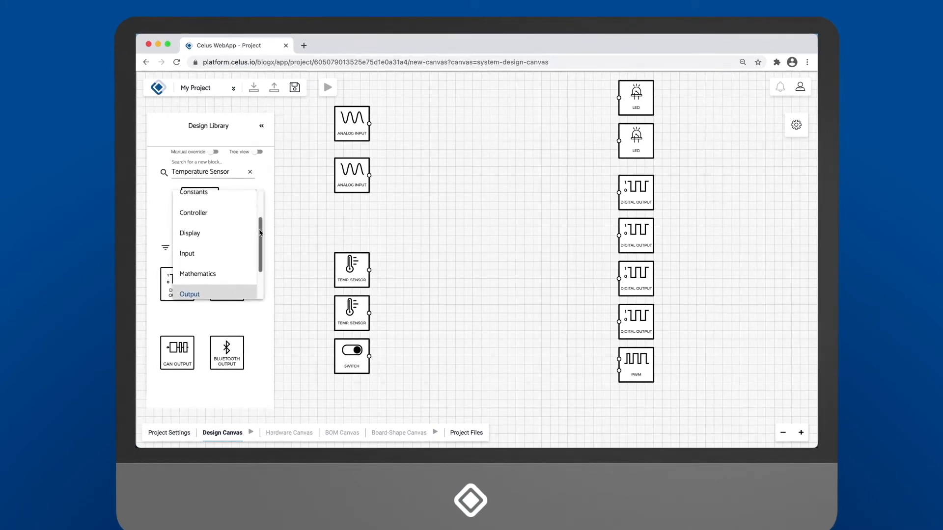
{"action": "left_click", "coordinate": [196, 213]}
{"action": "left_click_drag", "start_coordinate": [178, 284], "coordinate": [492, 170]}
{"action": "left_click_drag", "start_coordinate": [513, 221], "coordinate": [505, 188]}
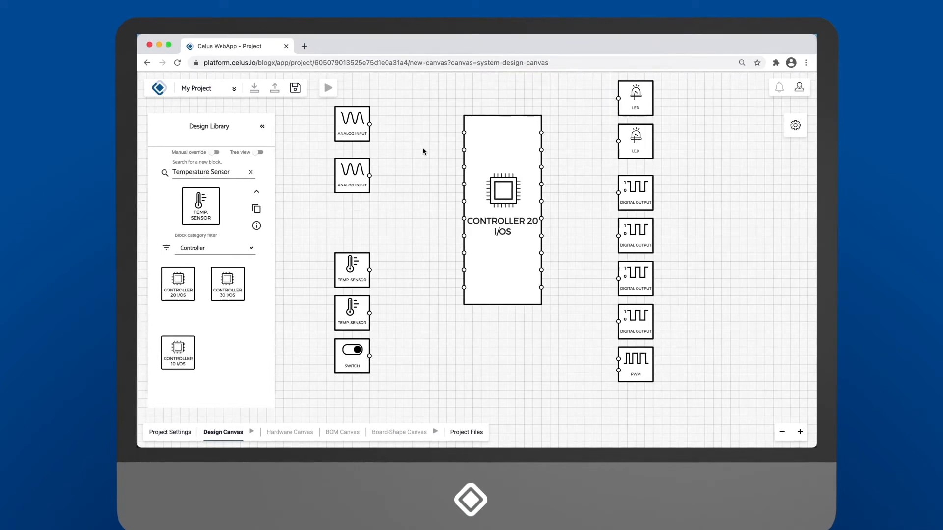
Connect the analog inputs to the controller's first and third left pins and the temperature sensors to its seventh and eighth left pins
{"action": "left_click_drag", "start_coordinate": [369, 125], "coordinate": [463, 132]}
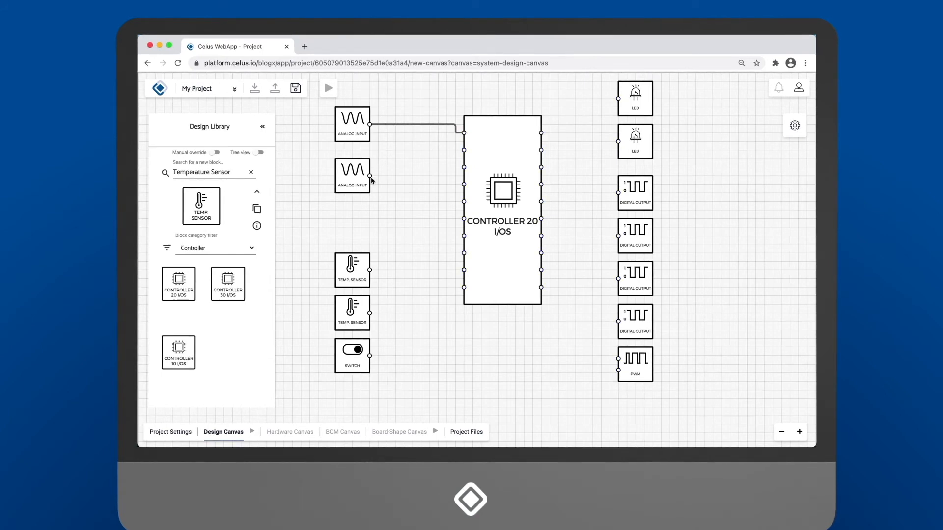
{"action": "left_click_drag", "start_coordinate": [370, 176], "coordinate": [457, 180]}
{"action": "left_click_drag", "start_coordinate": [370, 270], "coordinate": [457, 240]}
{"action": "left_click_drag", "start_coordinate": [370, 313], "coordinate": [462, 255]}
Move both temperature sensors up directly beneath the analog inputs and connect the switch to the controller's lowest left pin
{"action": "left_click_drag", "start_coordinate": [359, 278], "coordinate": [359, 227]}
{"action": "left_click_drag", "start_coordinate": [362, 318], "coordinate": [362, 275]}
{"action": "left_click_drag", "start_coordinate": [370, 355], "coordinate": [464, 288]}
Connect the two LEDs to the controller's first two right pins and the four digital outputs to its third, fourth, sixth and seventh
{"action": "left_click_drag", "start_coordinate": [618, 100], "coordinate": [541, 133]}
{"action": "left_click_drag", "start_coordinate": [618, 142], "coordinate": [618, 193]}
{"action": "left_click_drag", "start_coordinate": [541, 184], "coordinate": [617, 236]}
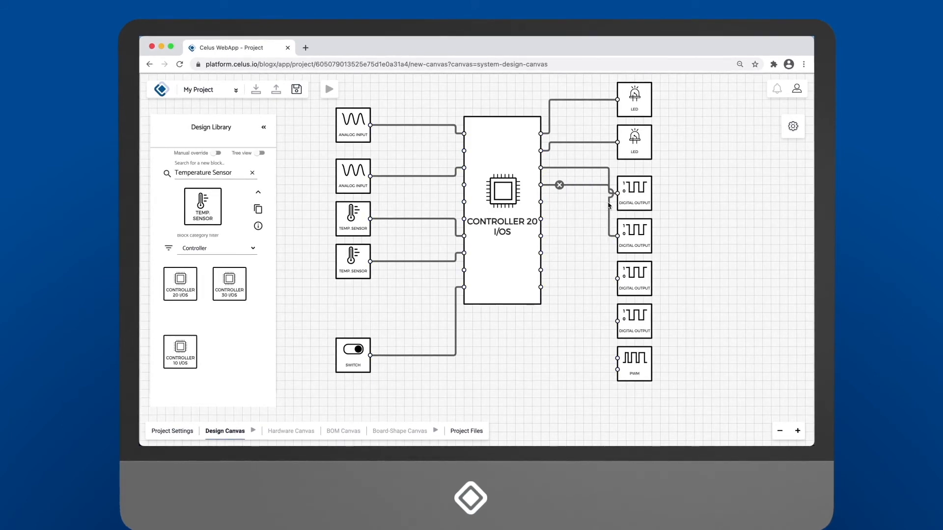
{"action": "left_click_drag", "start_coordinate": [539, 217], "coordinate": [618, 278]}
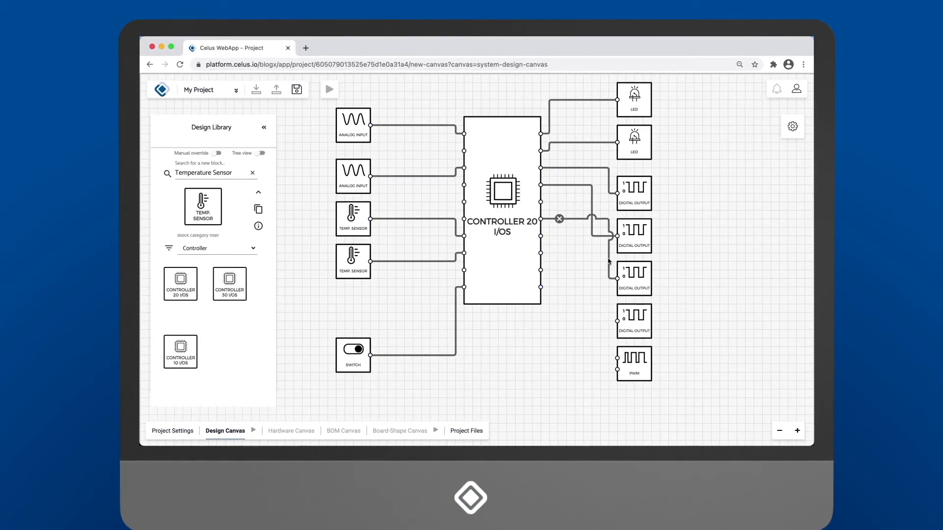
{"action": "left_click_drag", "start_coordinate": [540, 237], "coordinate": [618, 322]}
Connect the PWM block's two ports to the controller's lowest two right pins, rerouting the upper wire closer to the controller
{"action": "left_click_drag", "start_coordinate": [541, 270], "coordinate": [618, 357]}
{"action": "left_click_drag", "start_coordinate": [607, 299], "coordinate": [565, 328]}
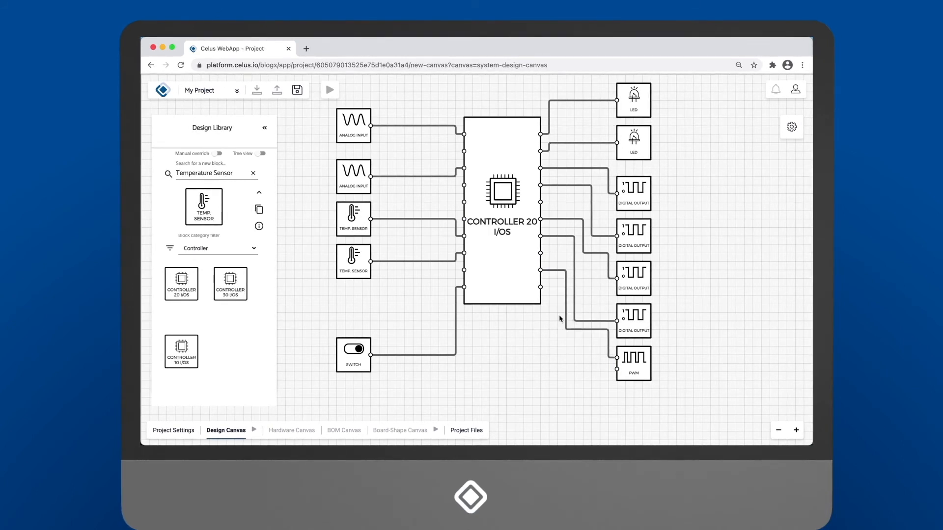
{"action": "left_click_drag", "start_coordinate": [618, 368], "coordinate": [545, 296]}
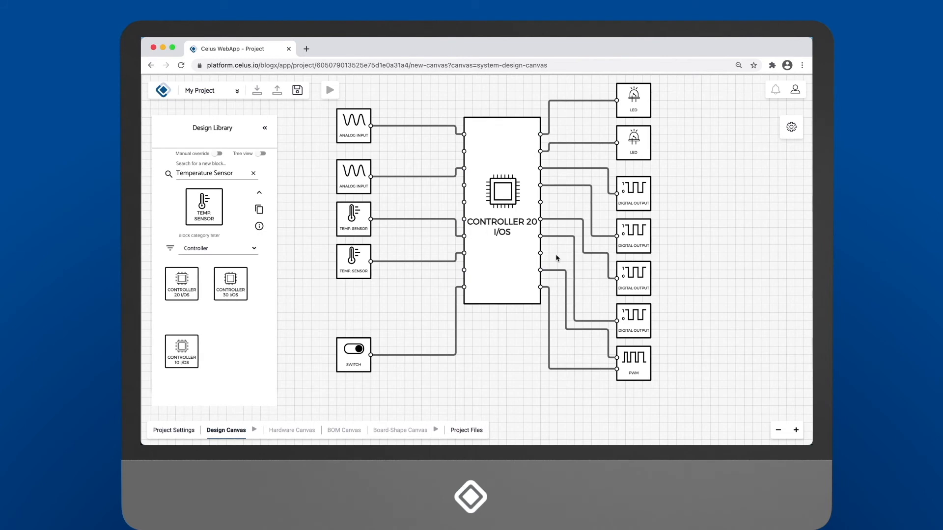
Save the design and start generating the next canvases from it
{"action": "left_click", "coordinate": [297, 91]}
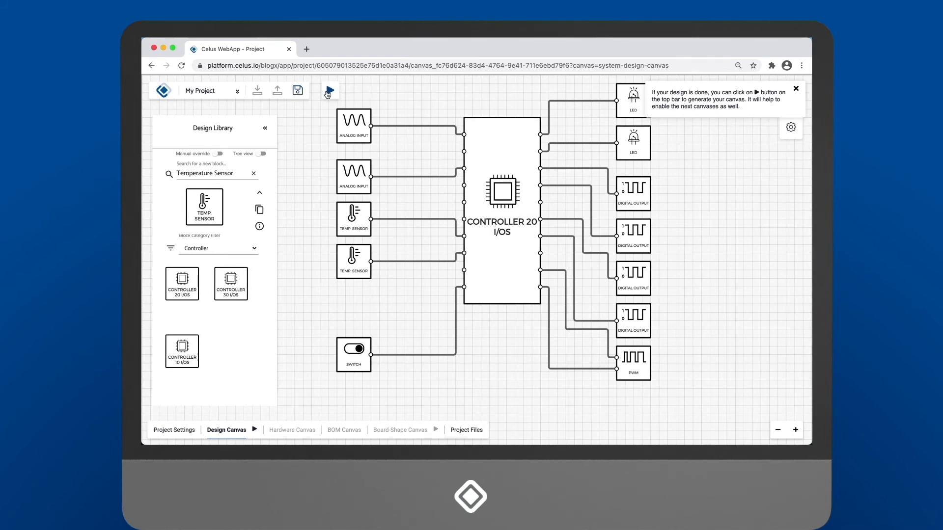
{"action": "left_click", "coordinate": [332, 93]}
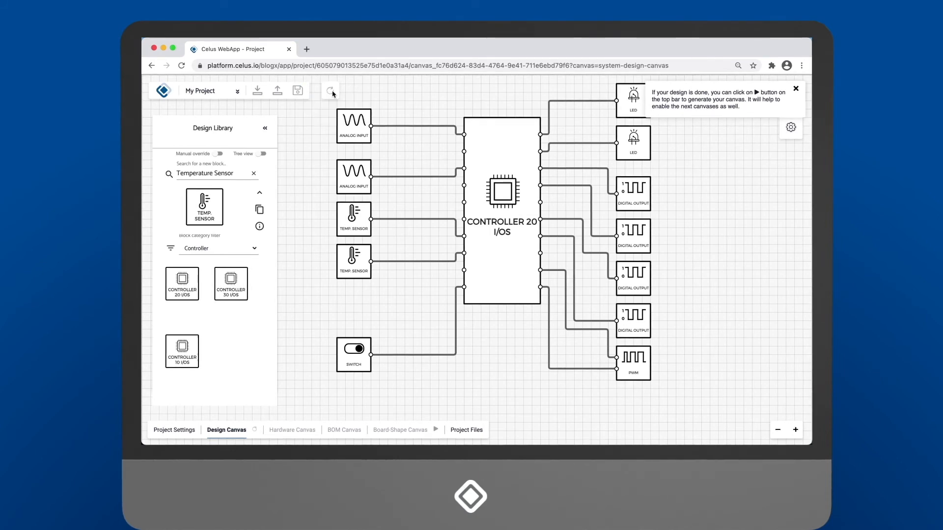